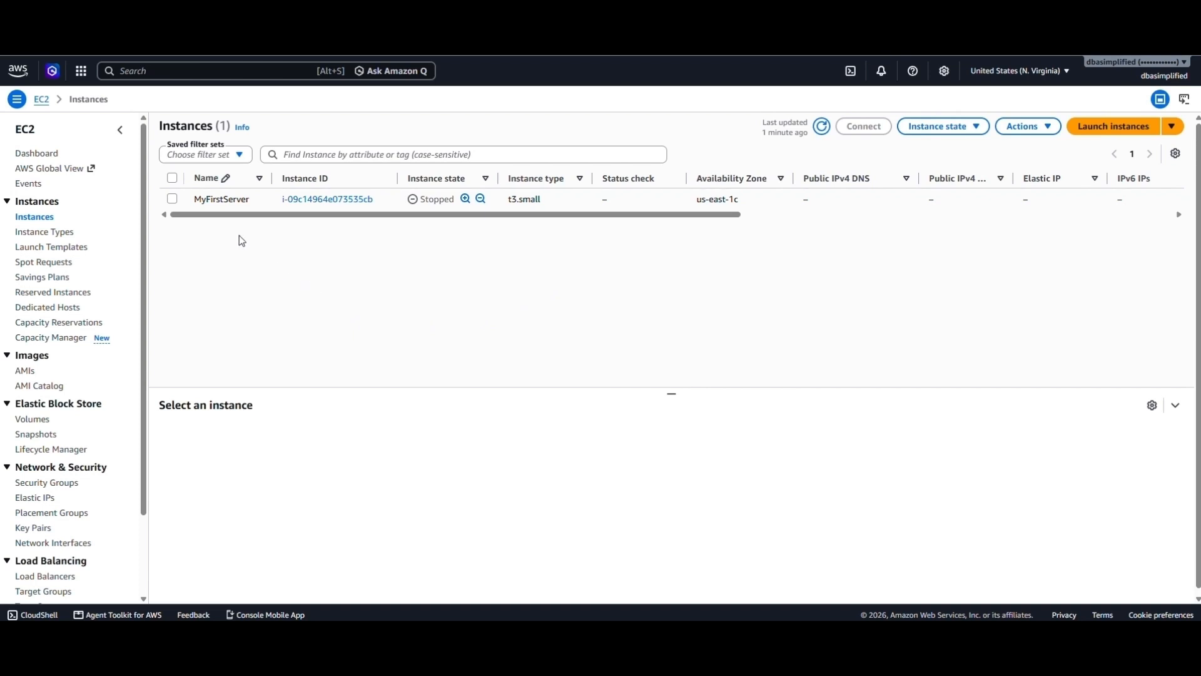
Step: Search the AWS services for s3 and open the S3 service
left_click(160, 69)
type("s")
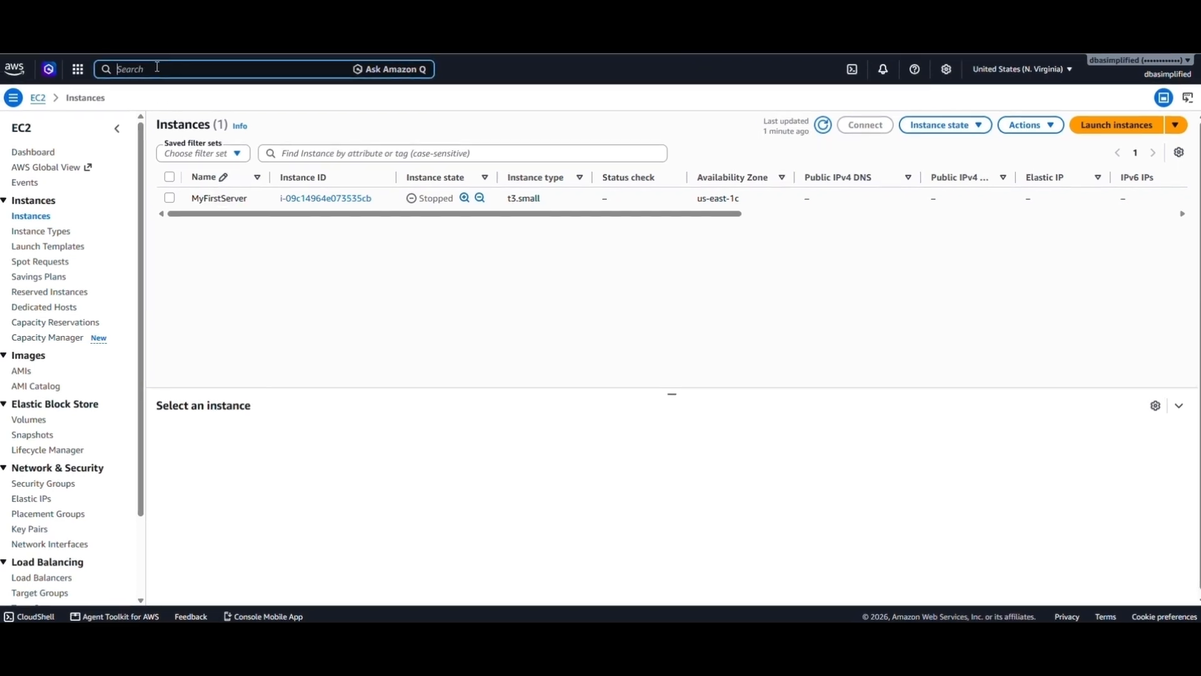
type("3")
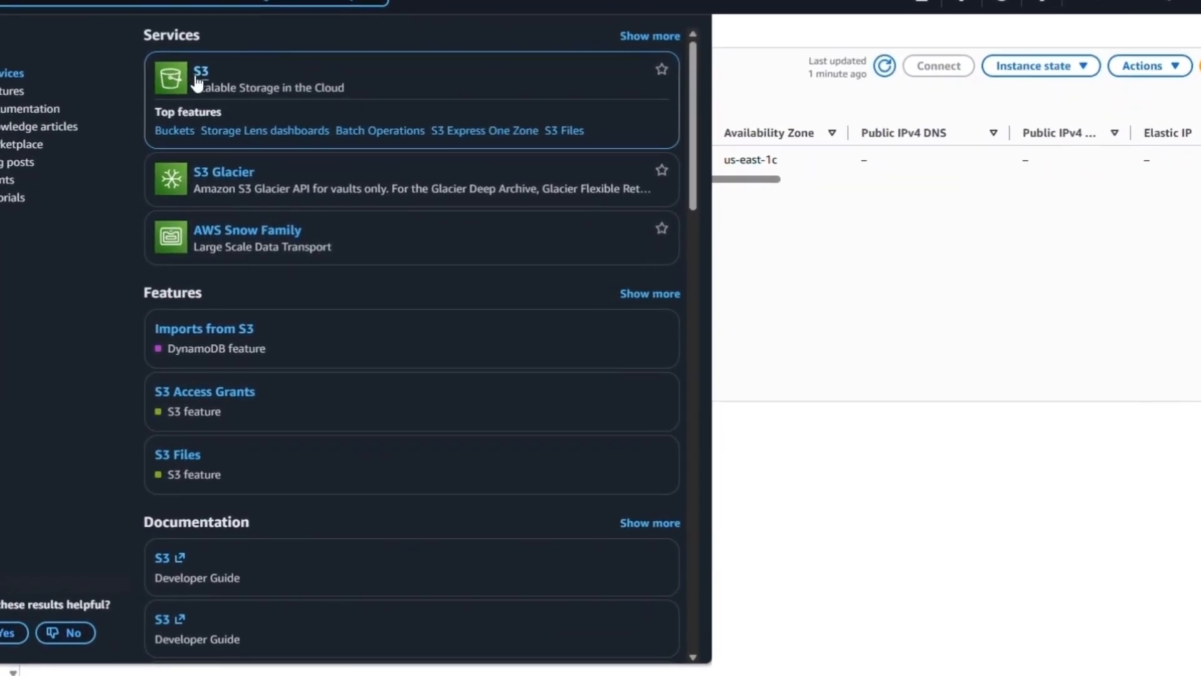
left_click(189, 70)
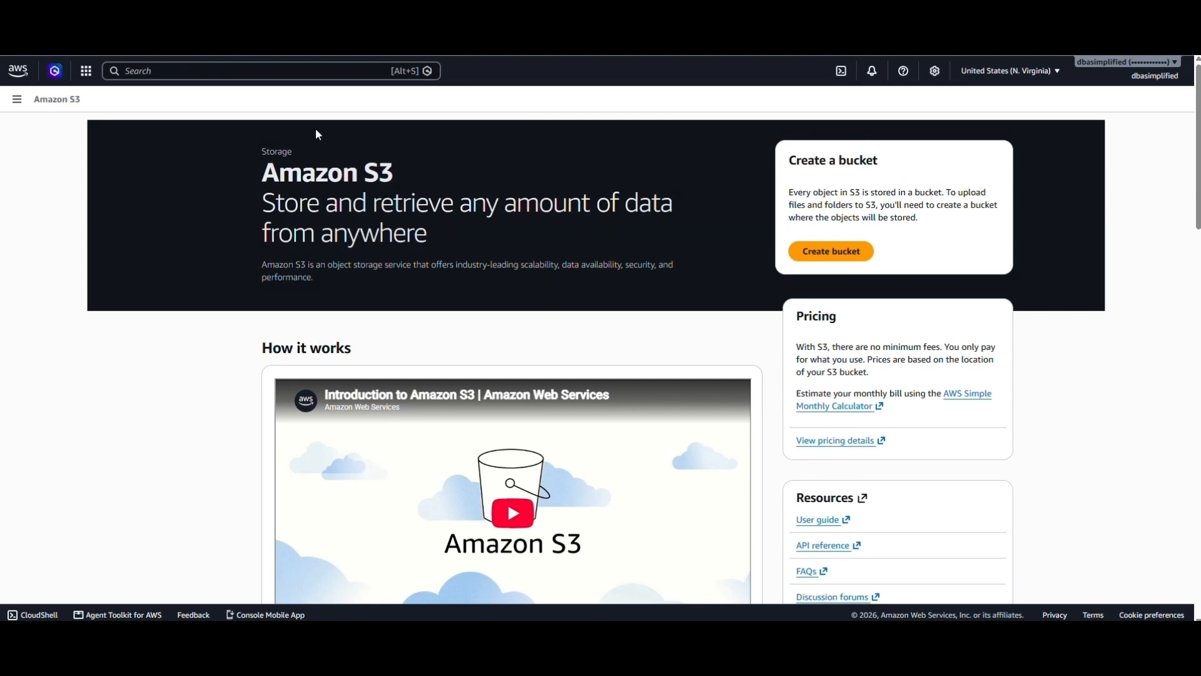
Step: Start a new general purpose bucket in US East (N. Virginia) and name it cloudlaunchpad-demo
left_click(817, 263)
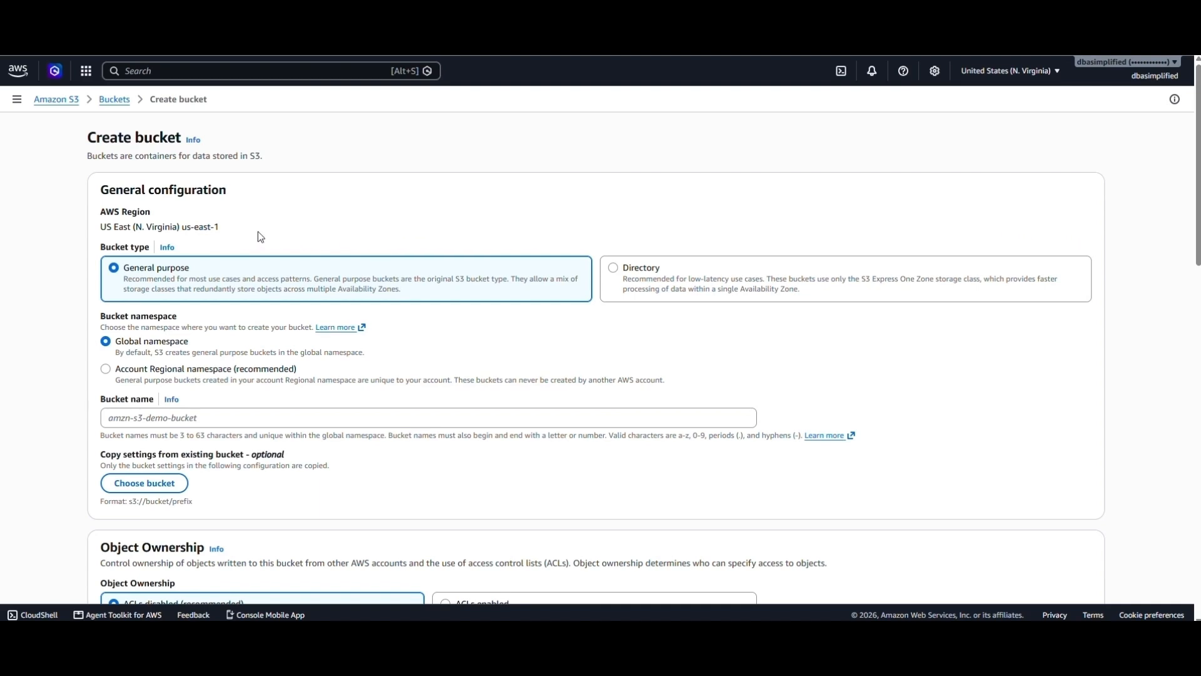
left_click_drag(223, 228, 101, 229)
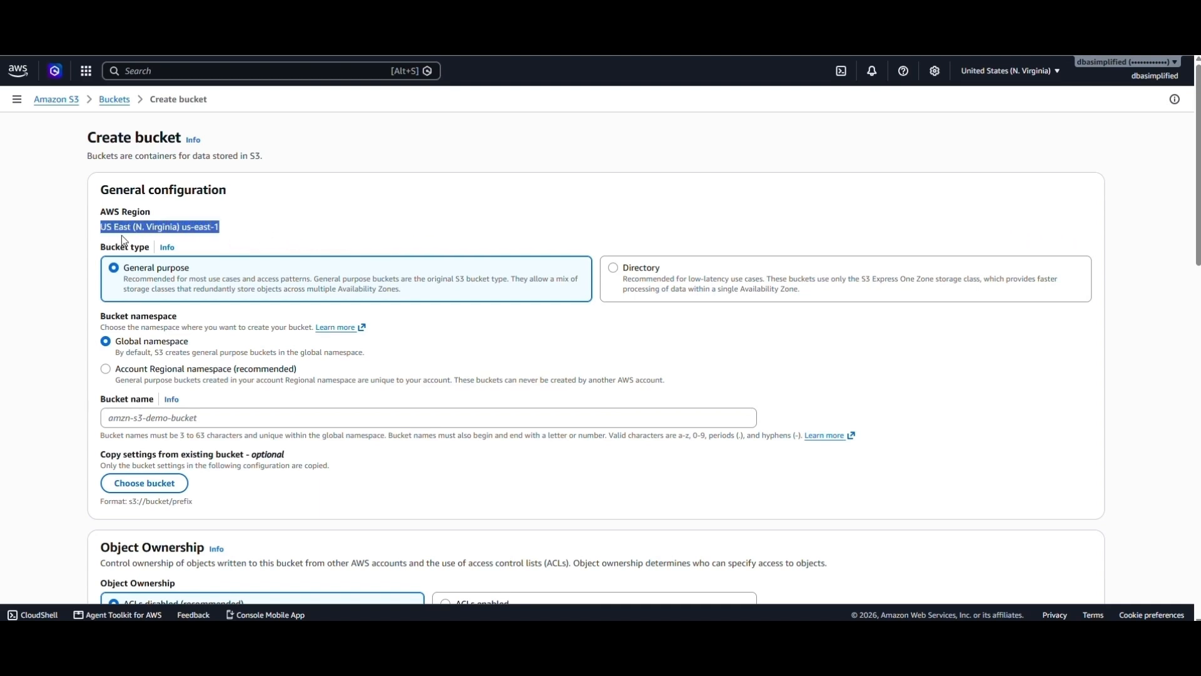
left_click(246, 233)
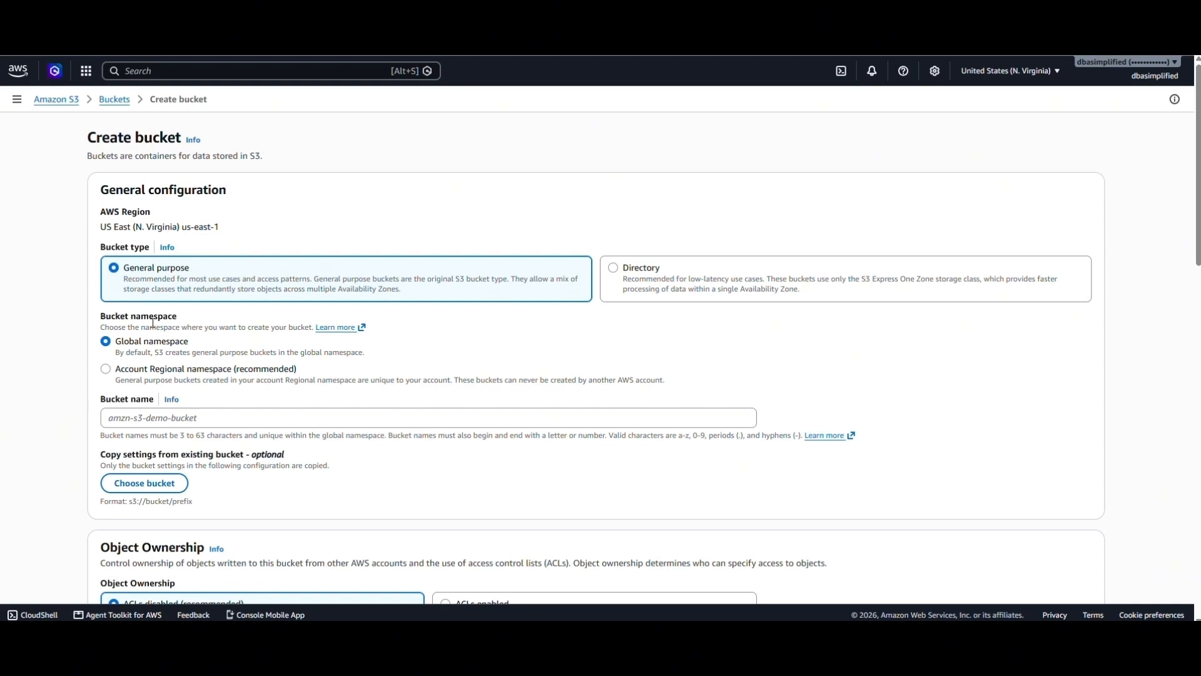
left_click(149, 418)
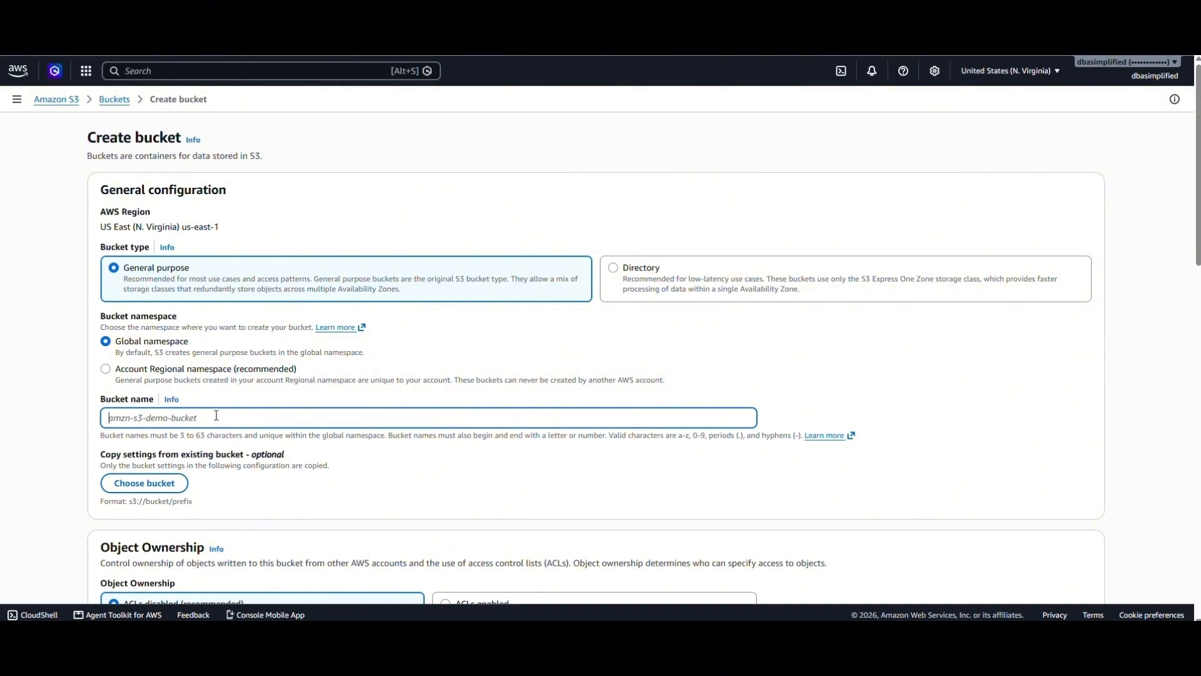
type("cloudlaunchpad-demo")
Step: Review the new bucket's object ownership, public access, versioning, tags, default encryption and advanced Object Lock settings
scroll(352, 425, "down", 2)
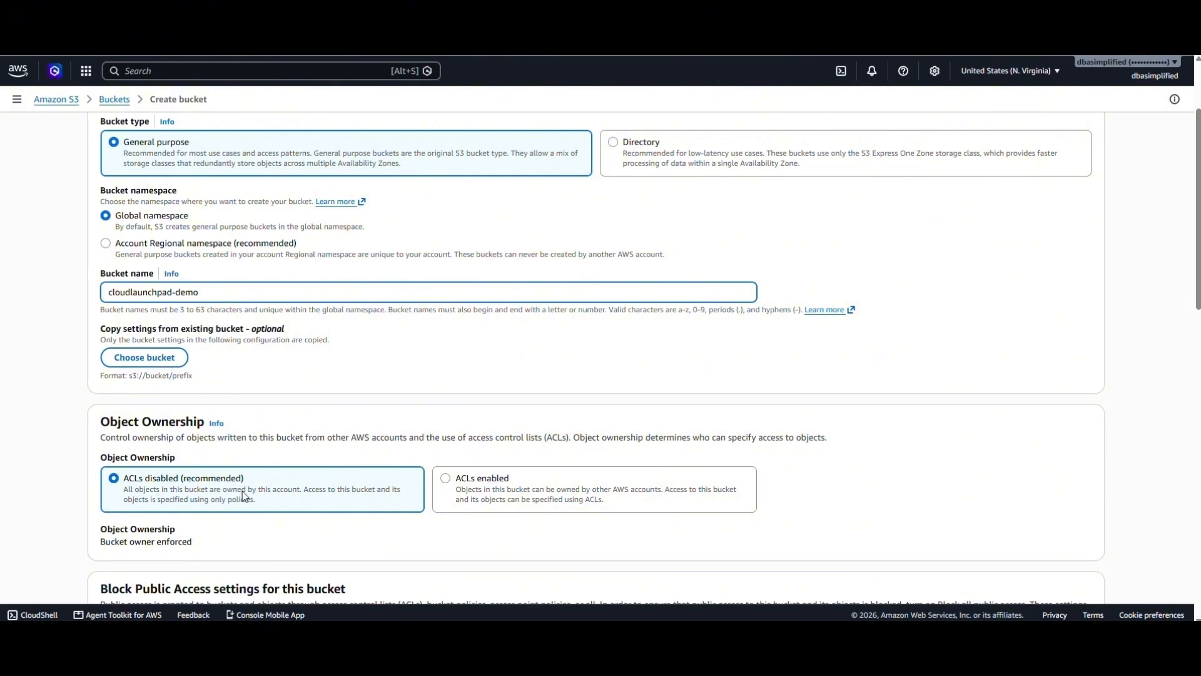
scroll(244, 496, "down", 4)
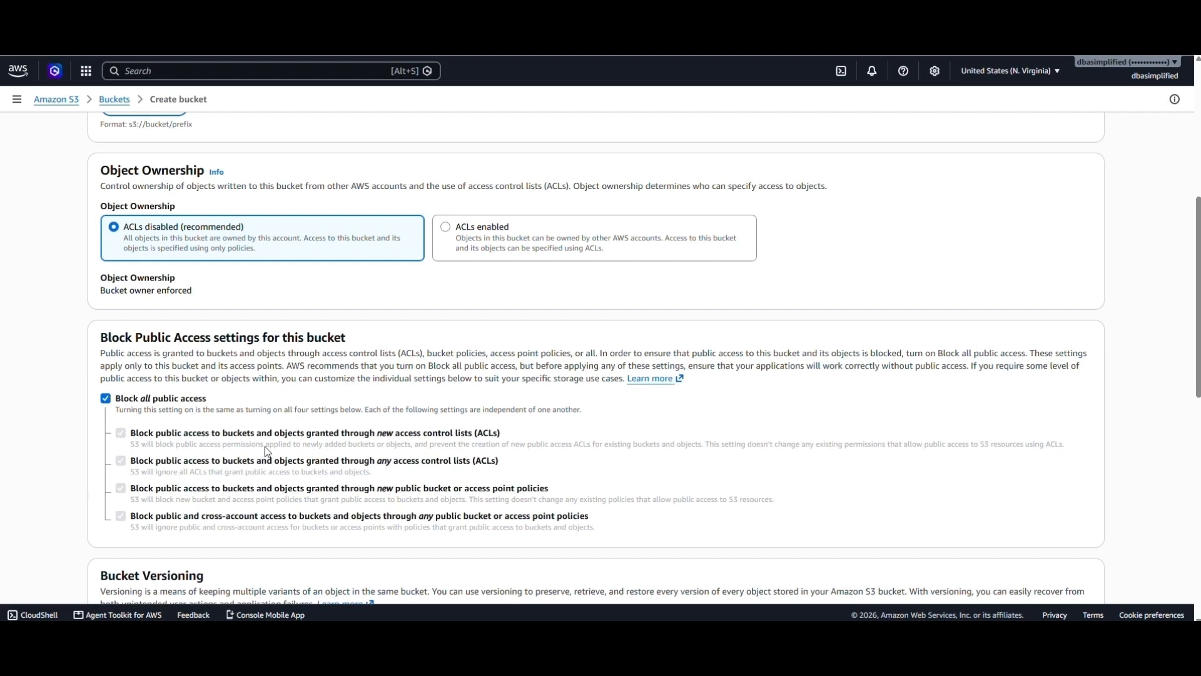
scroll(264, 449, "down", 3)
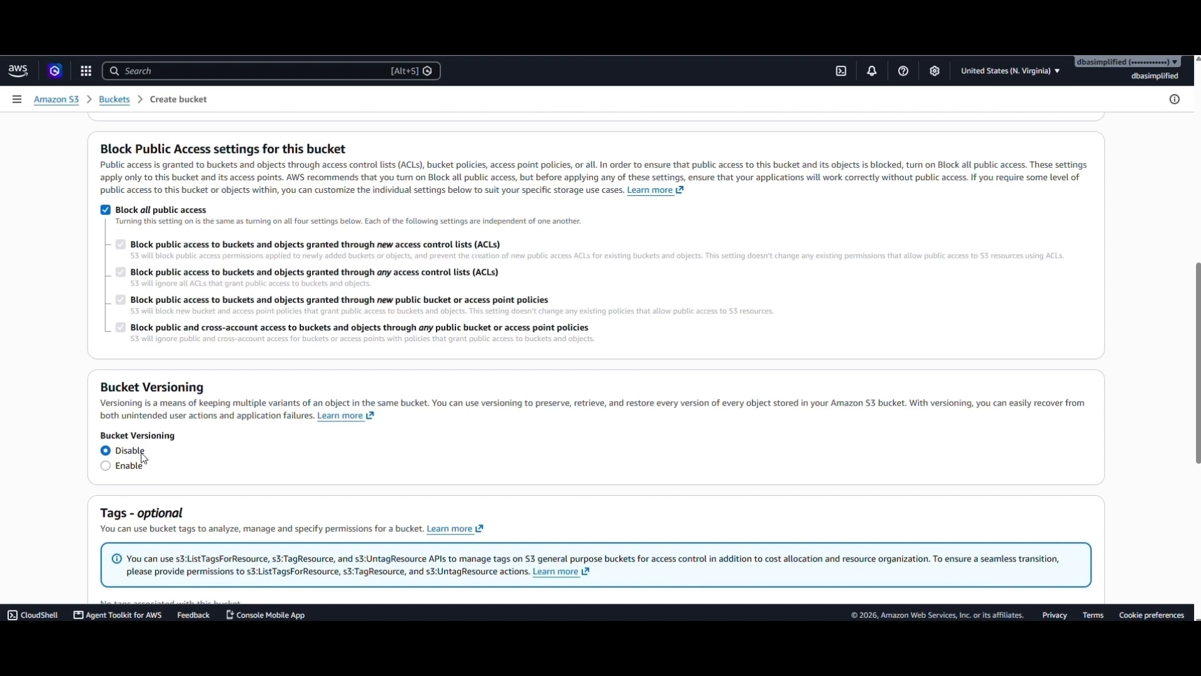
scroll(178, 445, "down", 3)
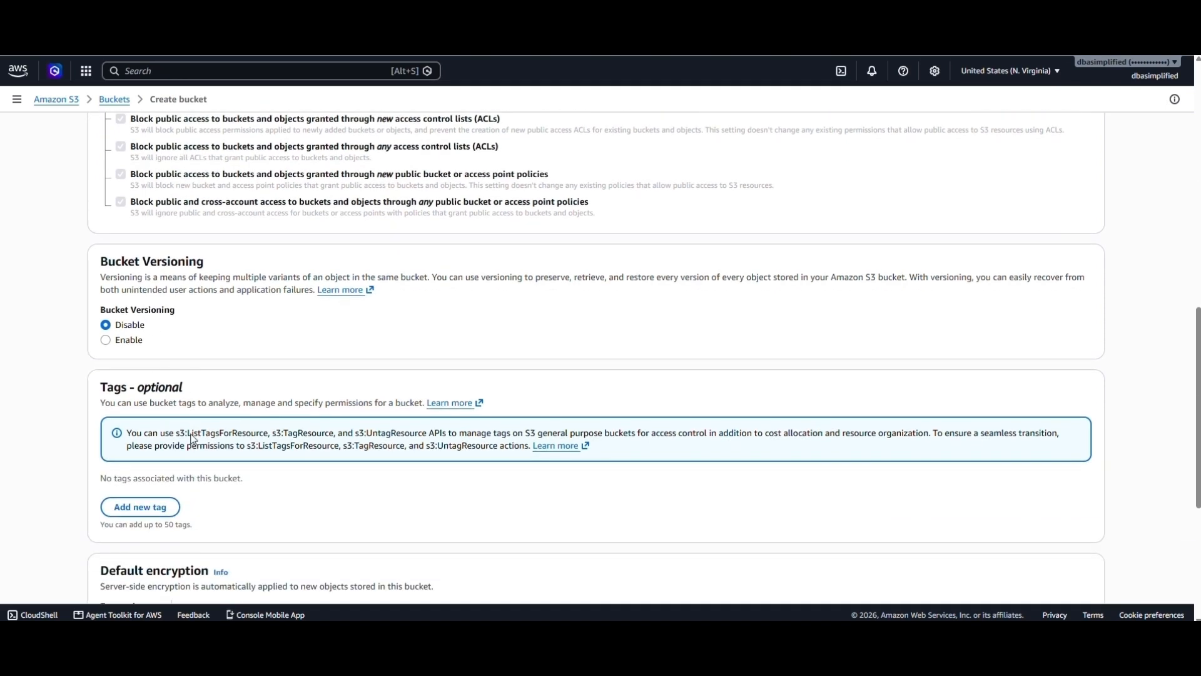
scroll(212, 413, "down", 3)
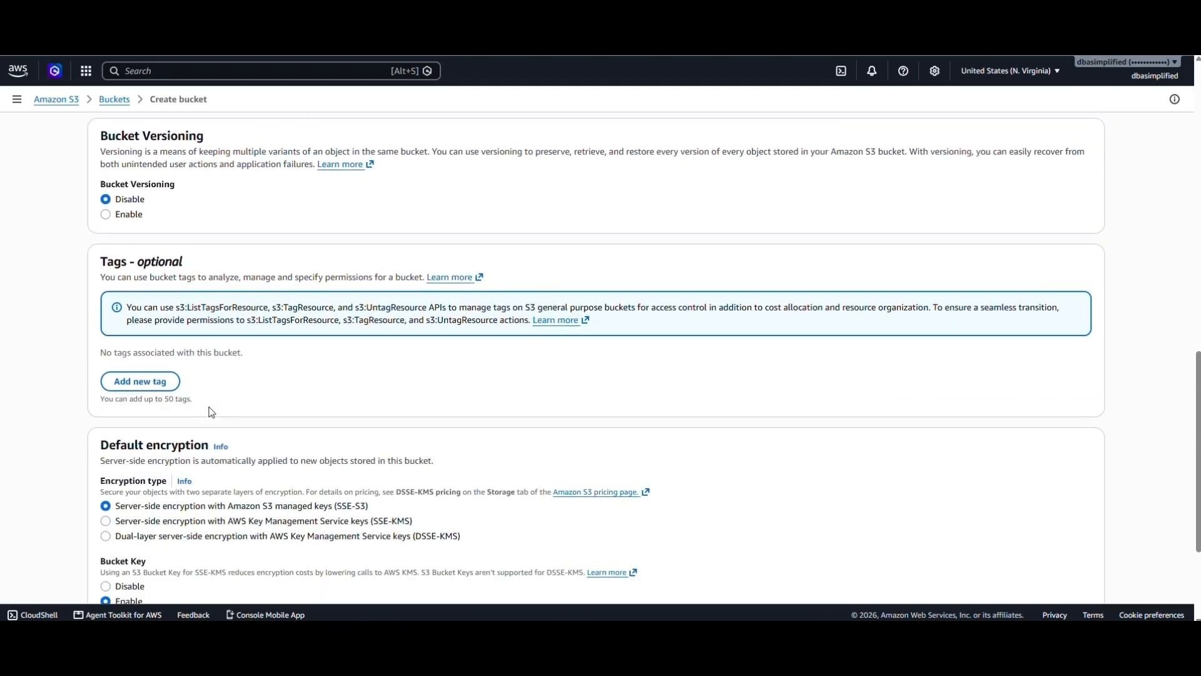
scroll(225, 407, "down", 2)
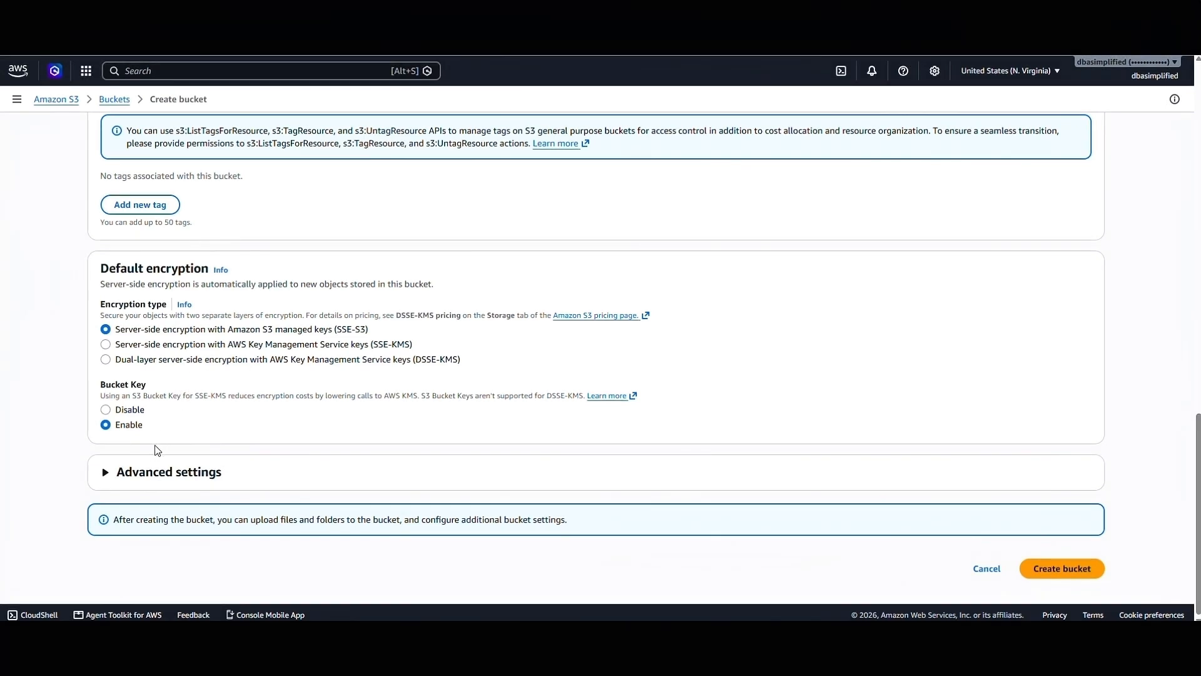
left_click(107, 478)
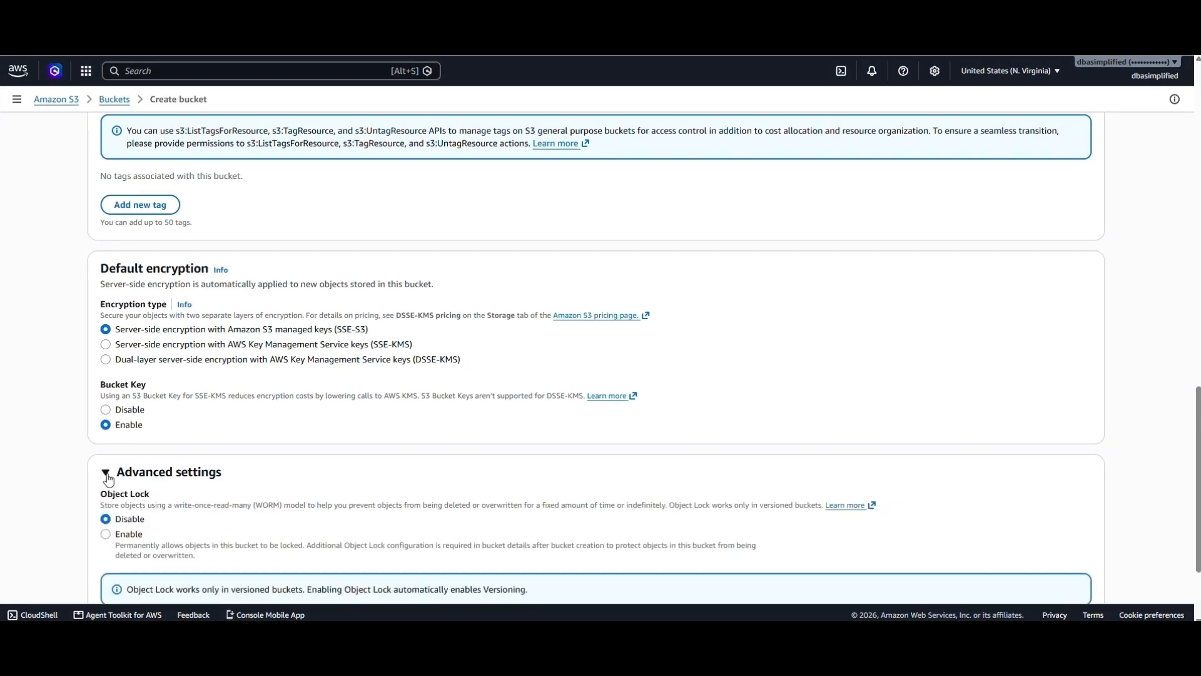
scroll(238, 451, "down", 1)
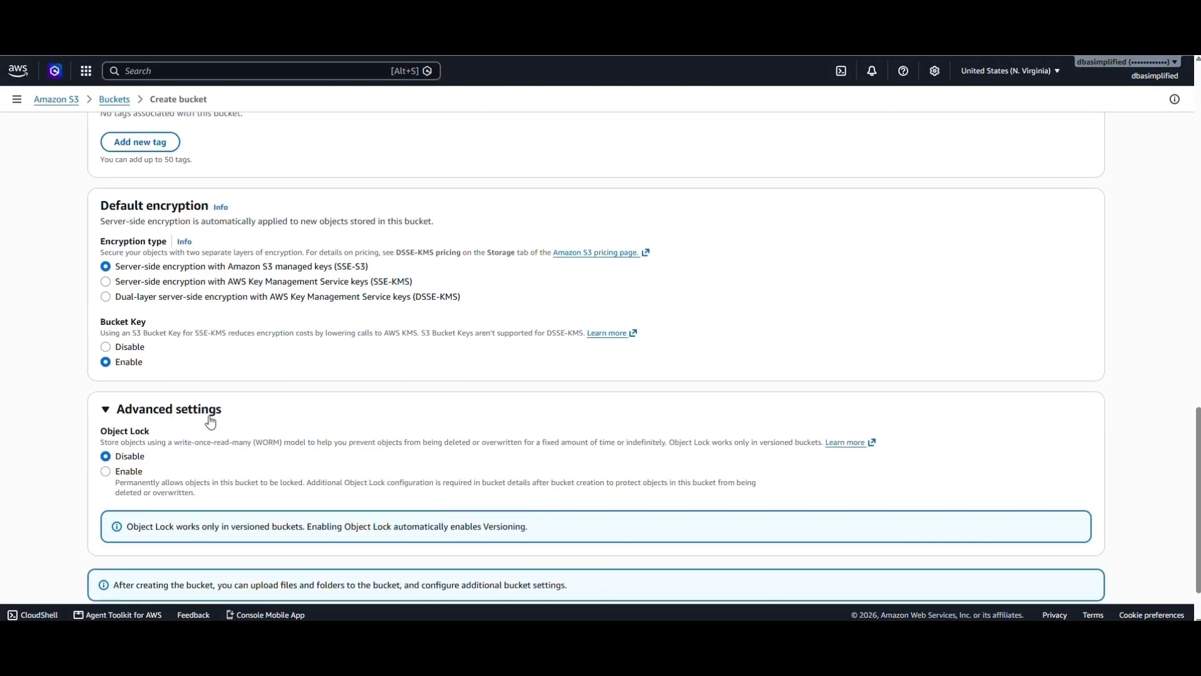
left_click(106, 412)
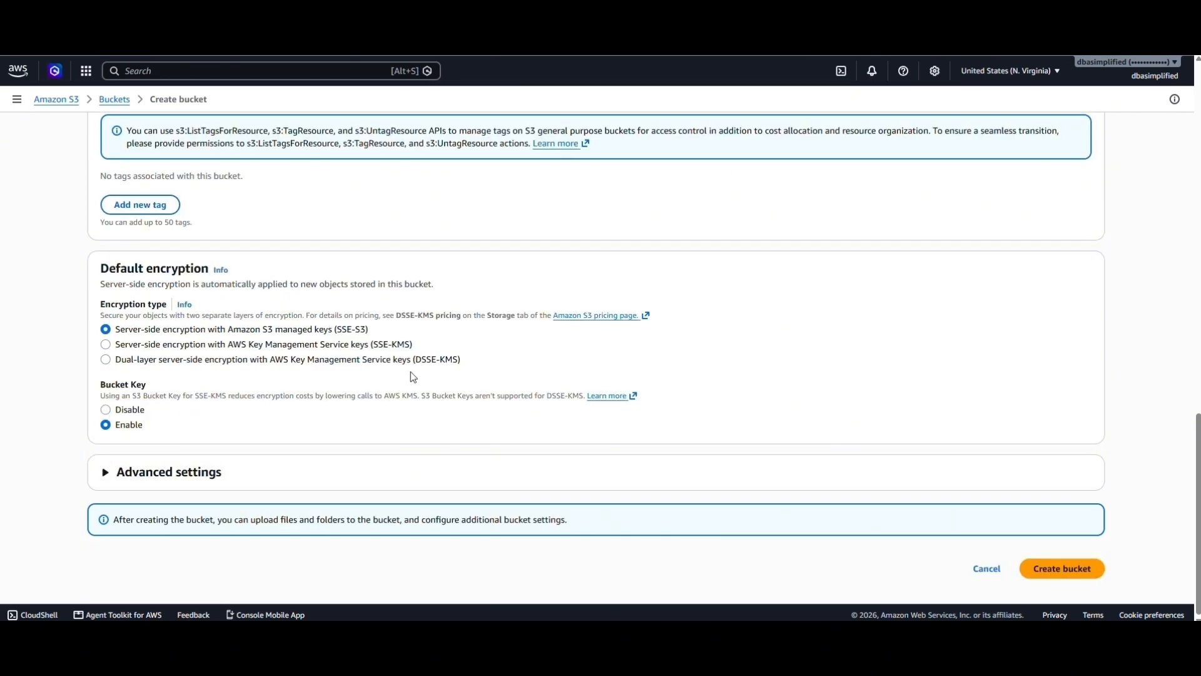
Step: Recheck the default settings and create the cloudlaunchpad-demo bucket with them
scroll(413, 376, "up", 5)
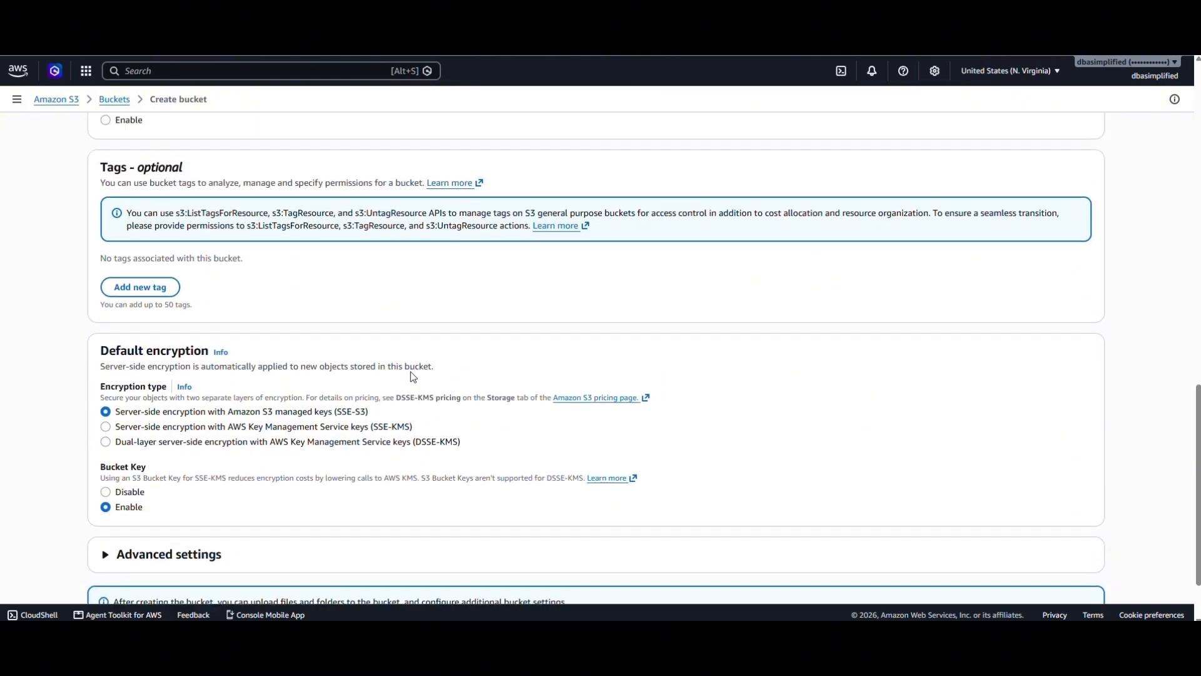
scroll(413, 376, "up", 3)
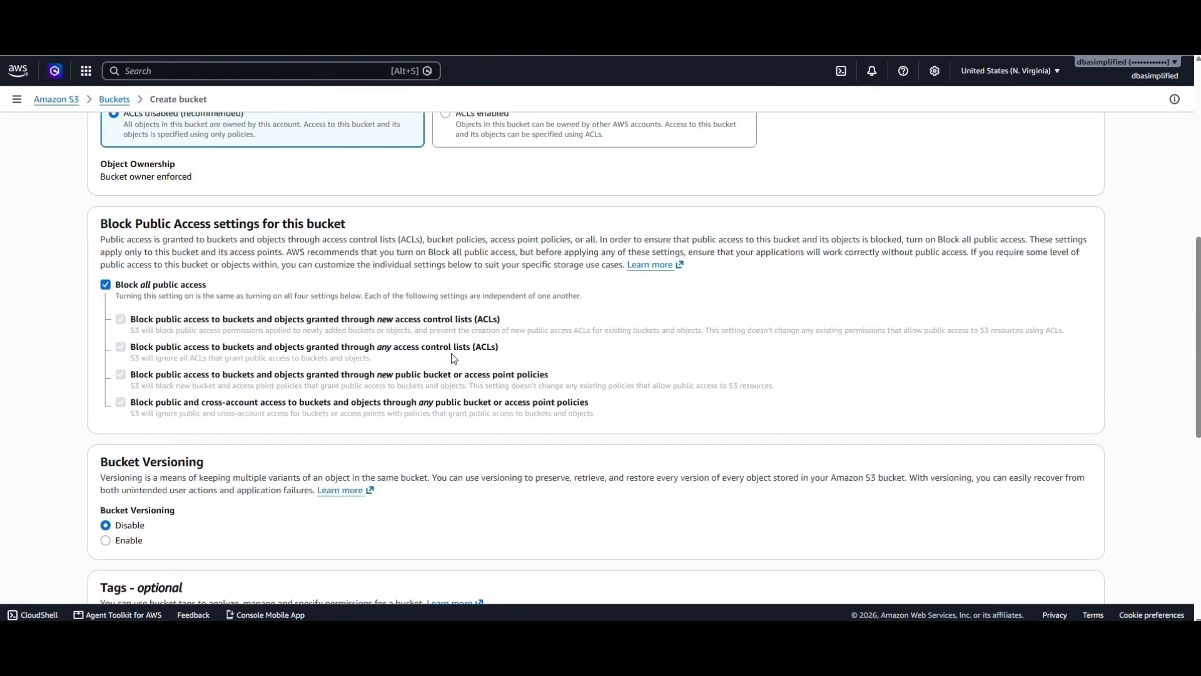
scroll(606, 356, "down", 6)
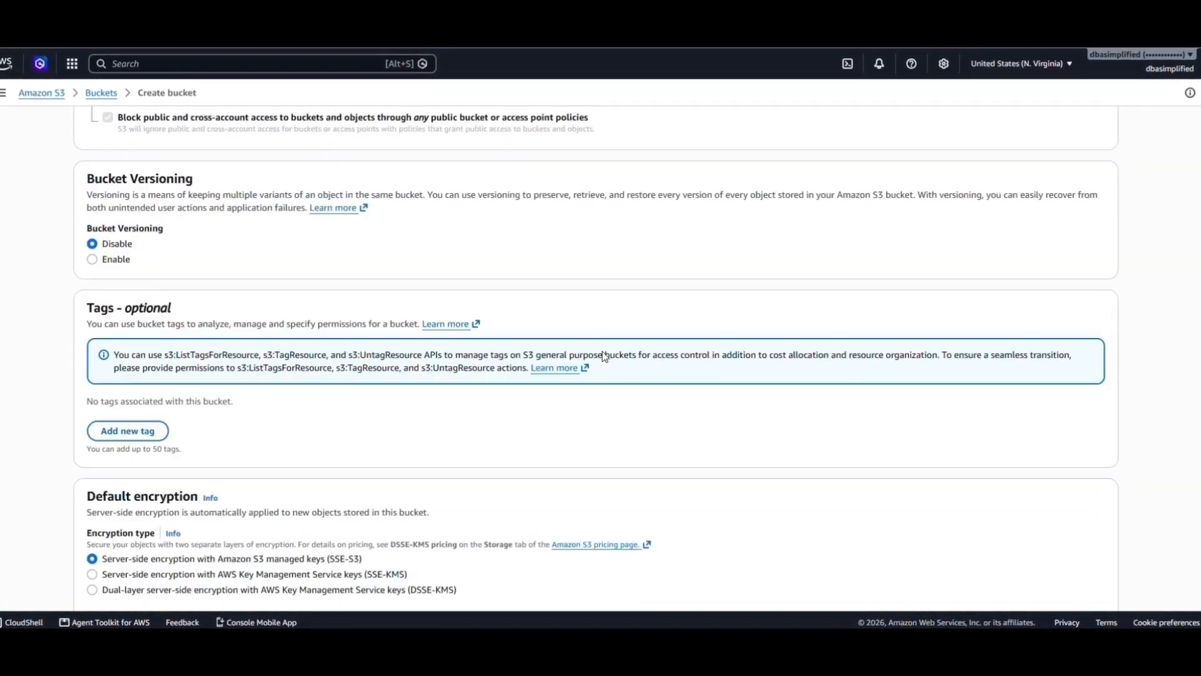
scroll(605, 356, "down", 2)
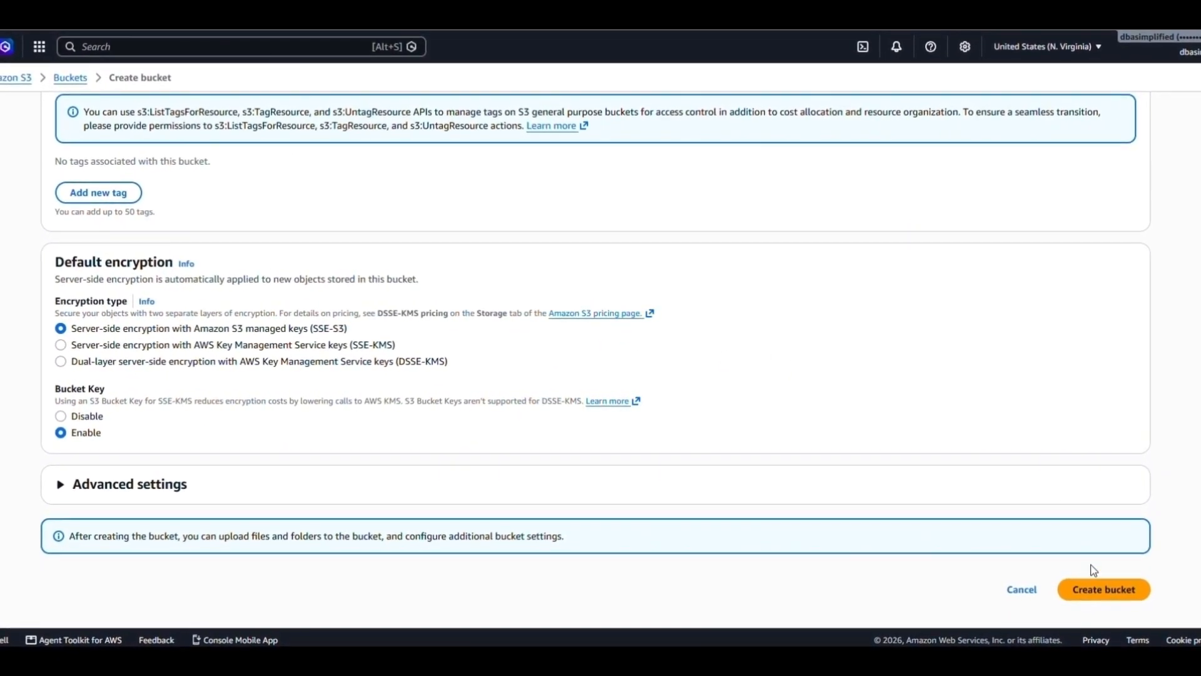
left_click(1088, 587)
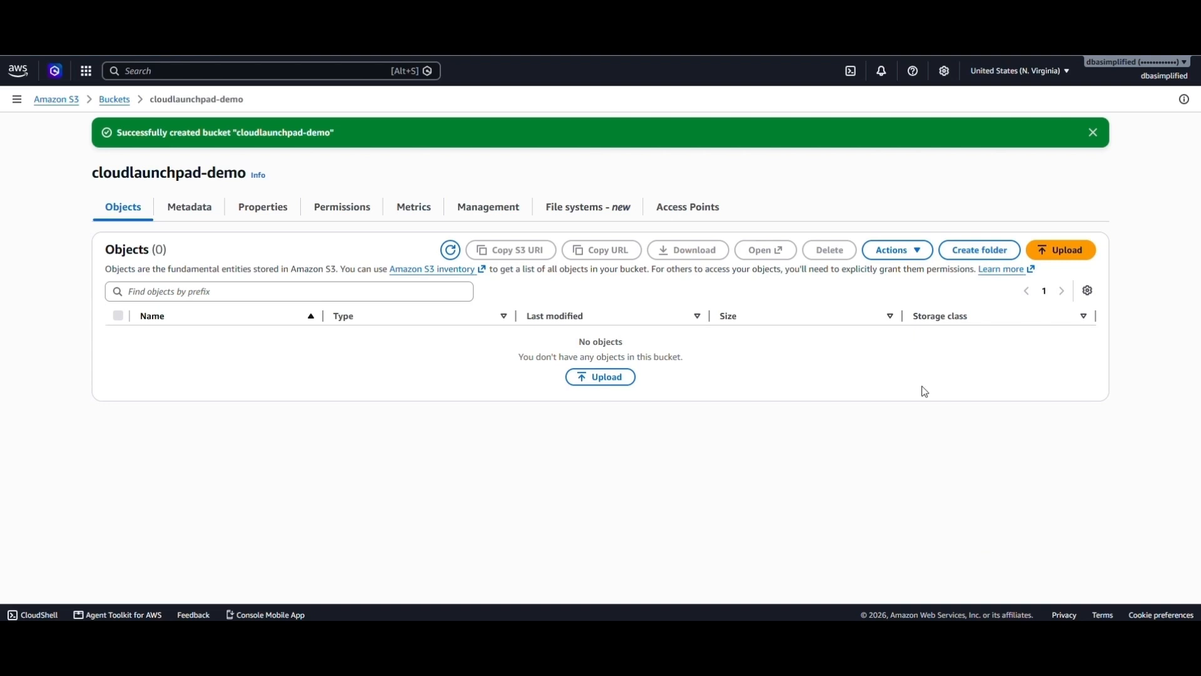
Step: Start an upload to the bucket and add Test_File from the CloudLaunchPad folder in File Explorer to the upload list
left_click(613, 381)
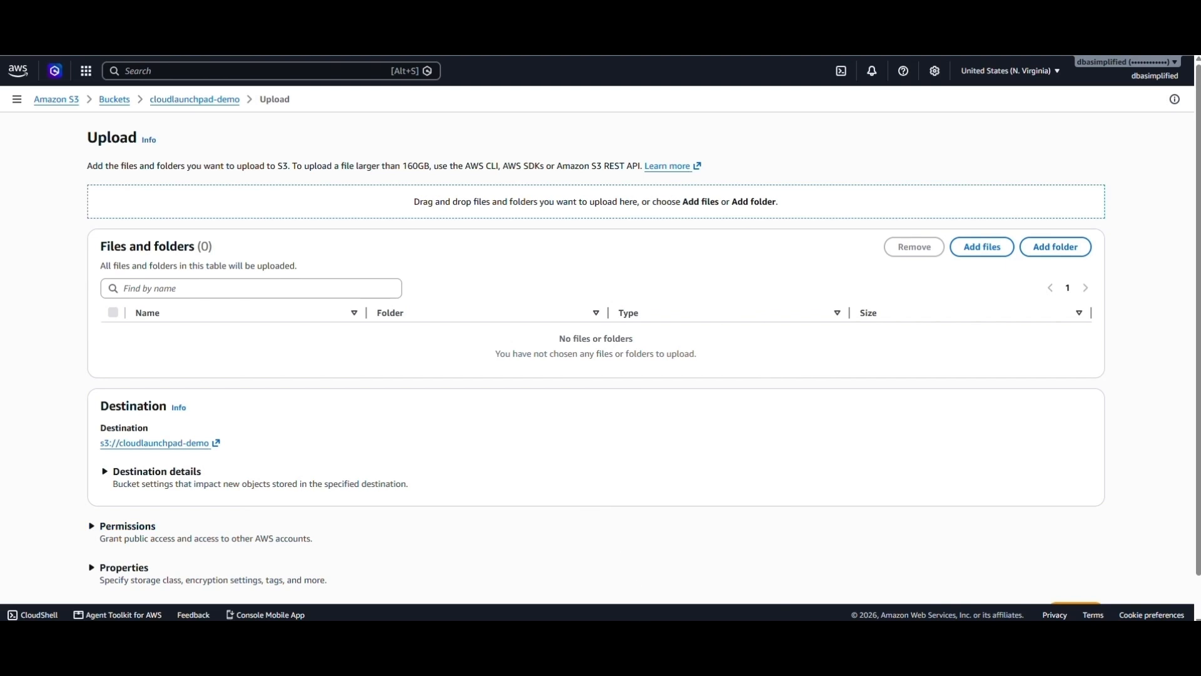
mouse_move(644, 620)
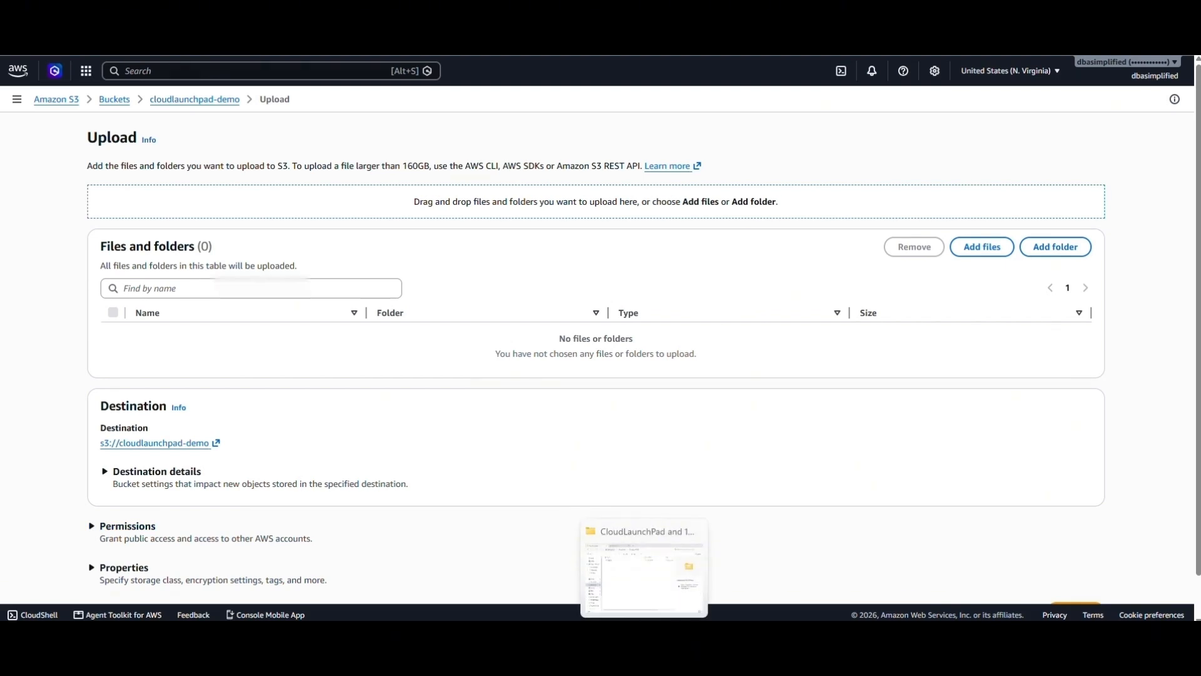
left_click(644, 569)
left_click_drag(576, 153, 882, 292)
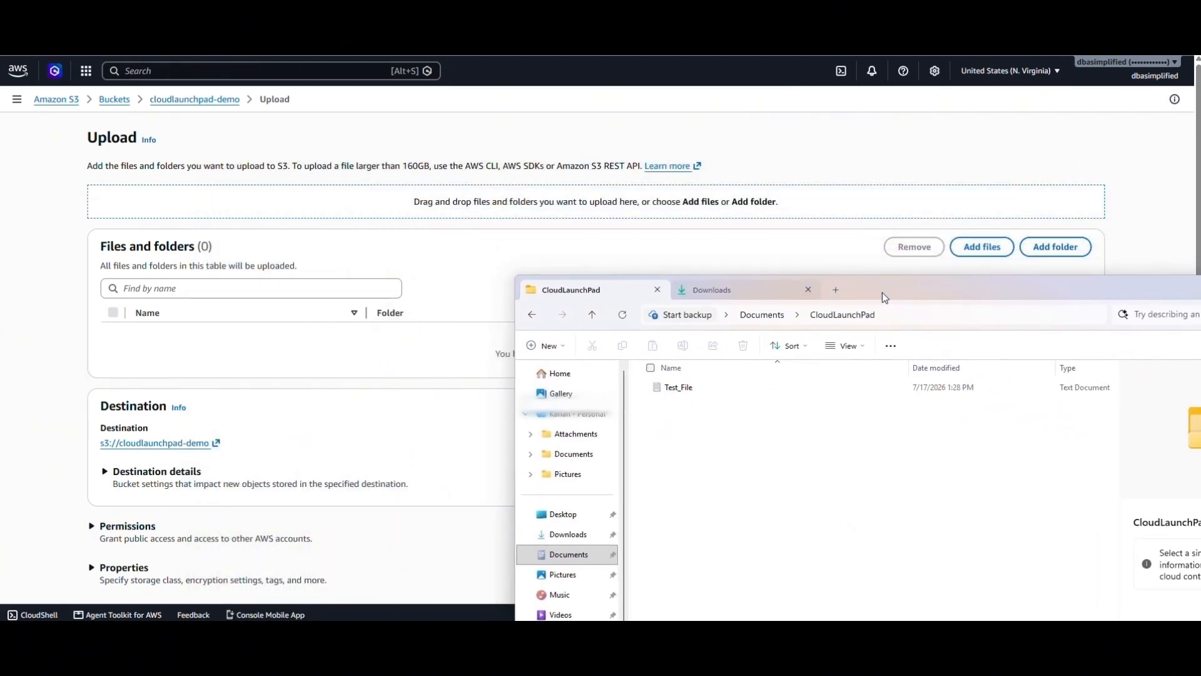
left_click_drag(683, 388, 569, 164)
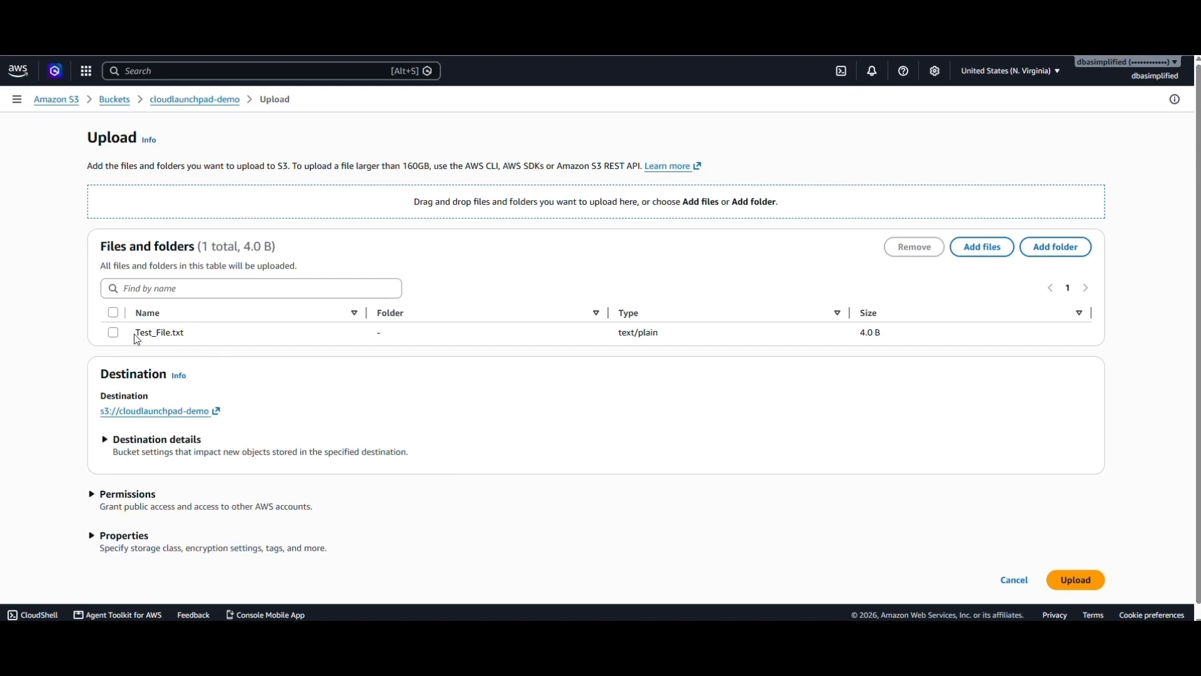
Step: Upload Test_File.txt to cloudlaunchpad-demo and close the upload status to return to the bucket's objects
left_click_drag(134, 333, 180, 338)
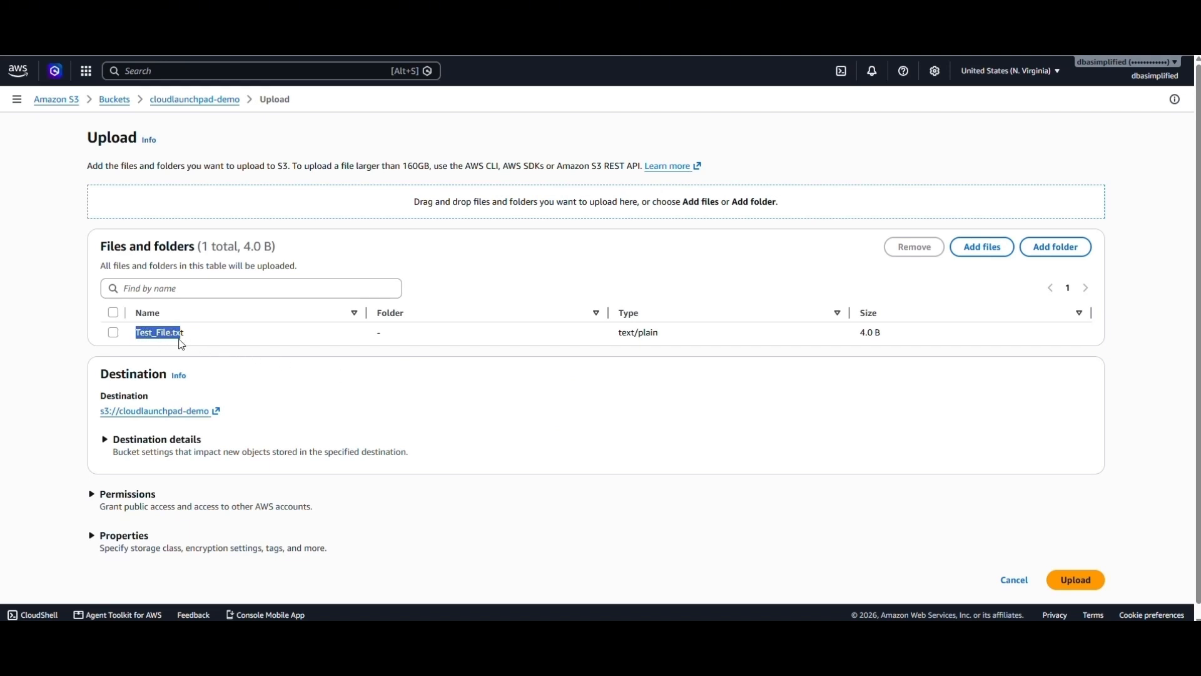
left_click(112, 337)
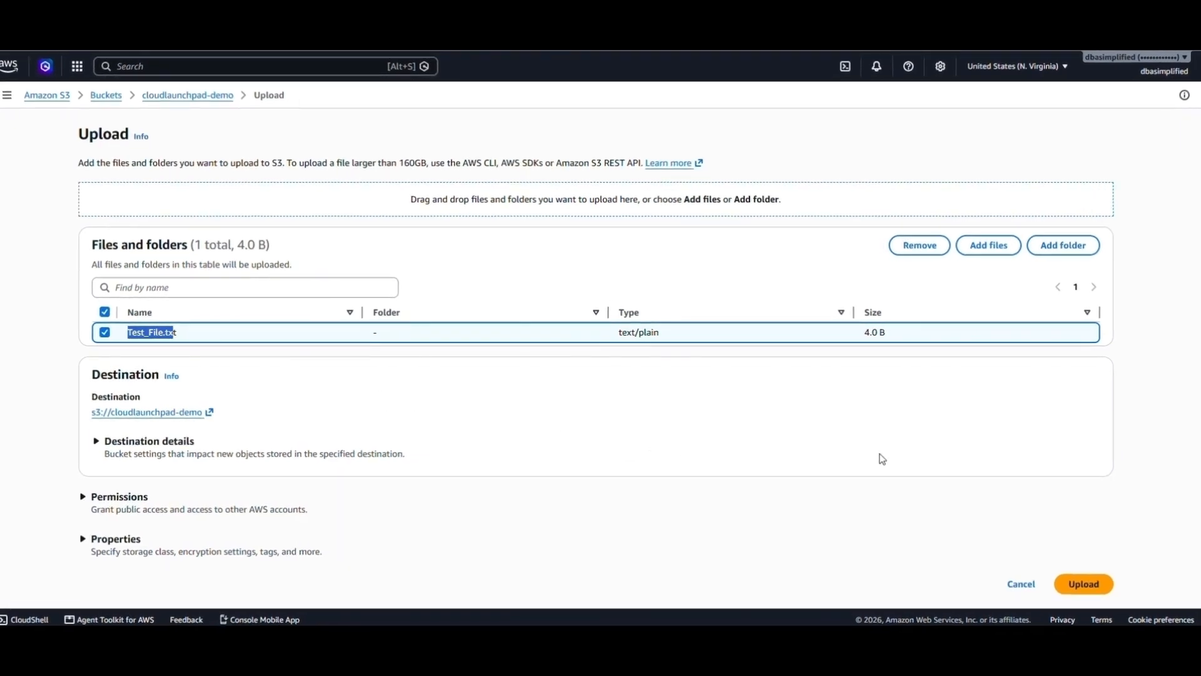
left_click(1089, 587)
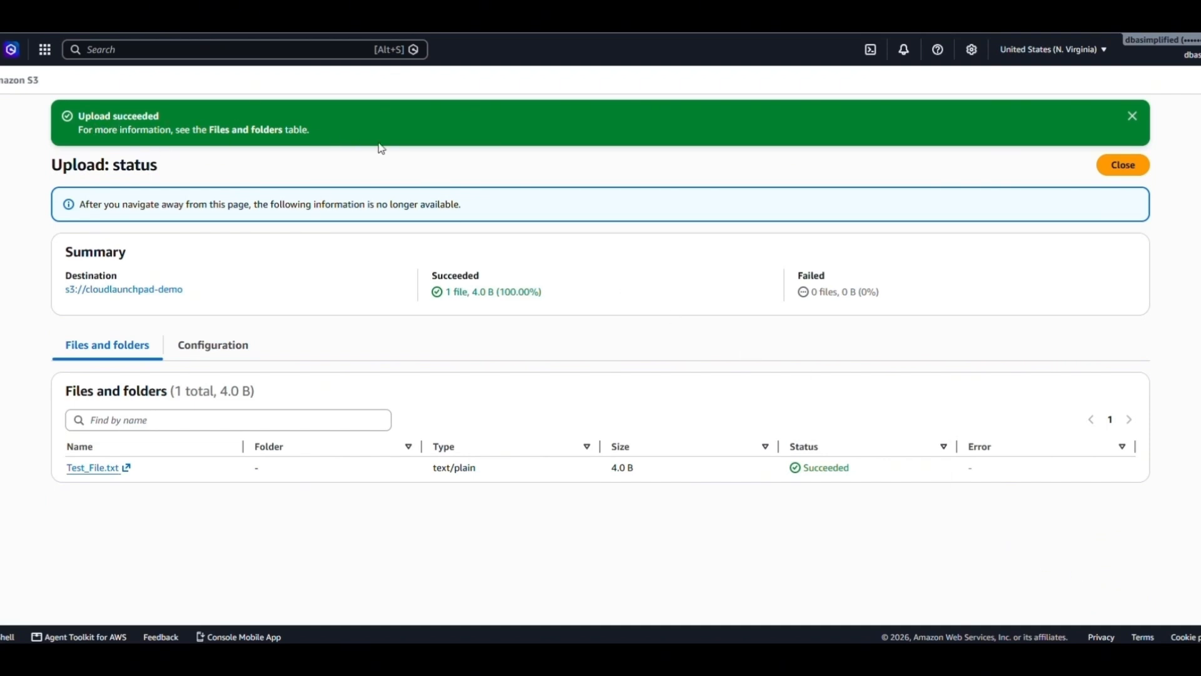
left_click(1111, 168)
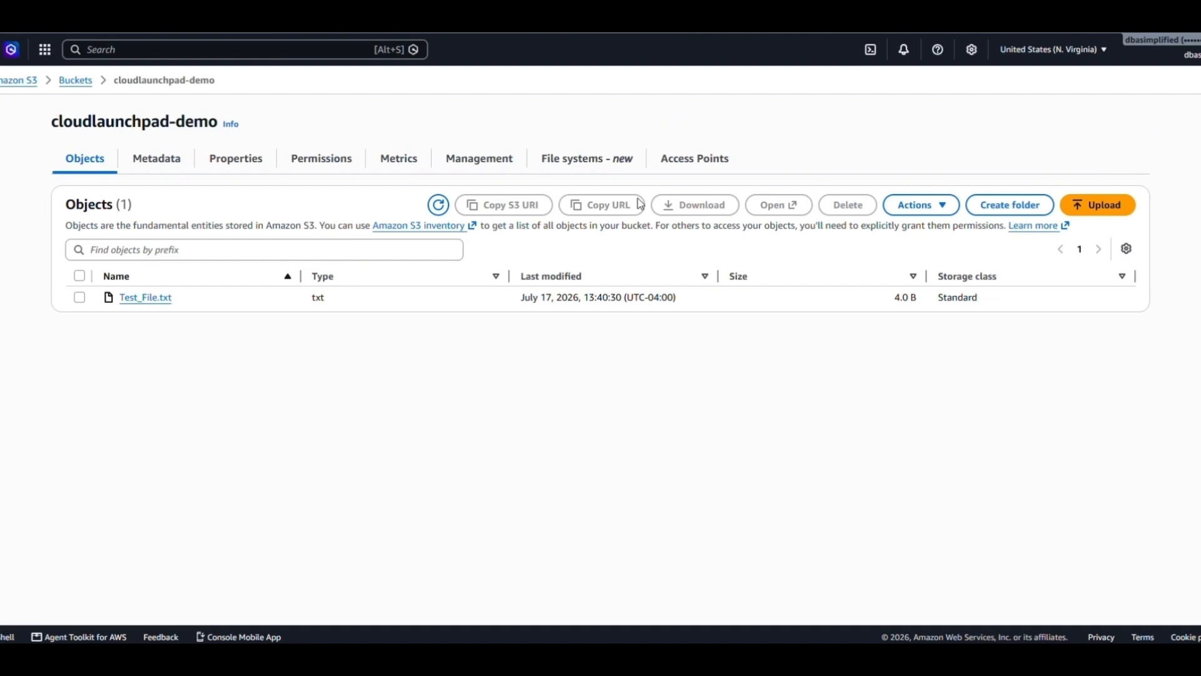
Step: Download Test_File.txt from the bucket and select the downloaded copy in File Explorer's Downloads folder
left_click(81, 299)
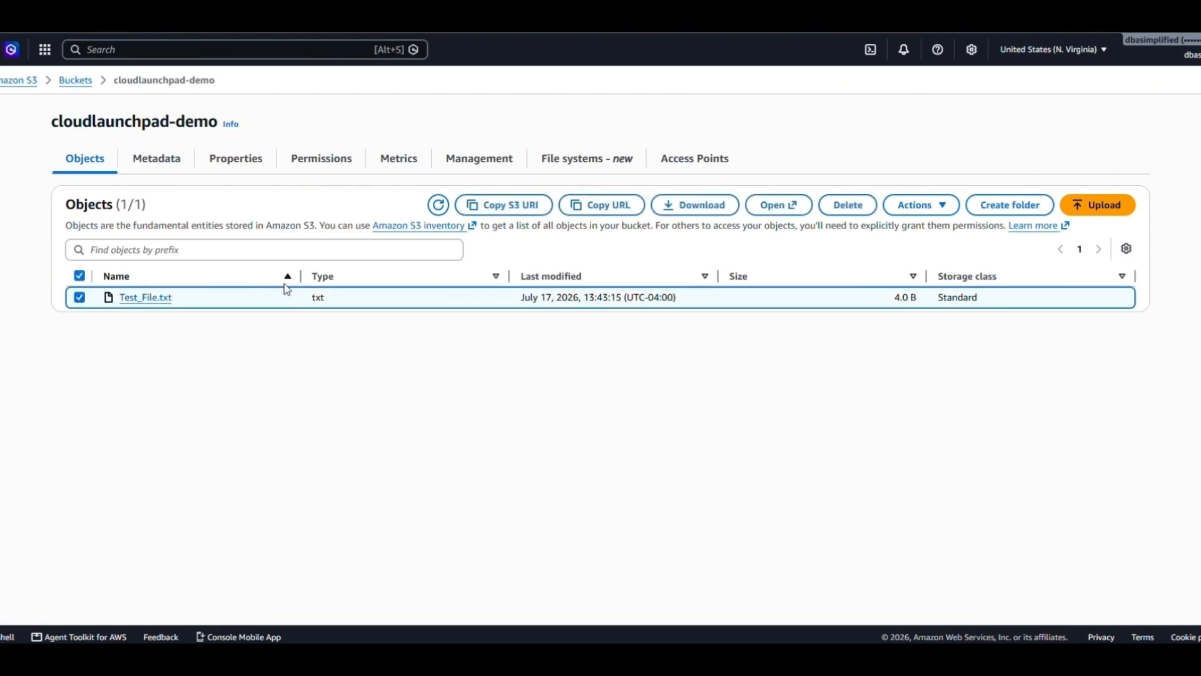
left_click(686, 210)
left_click(647, 655)
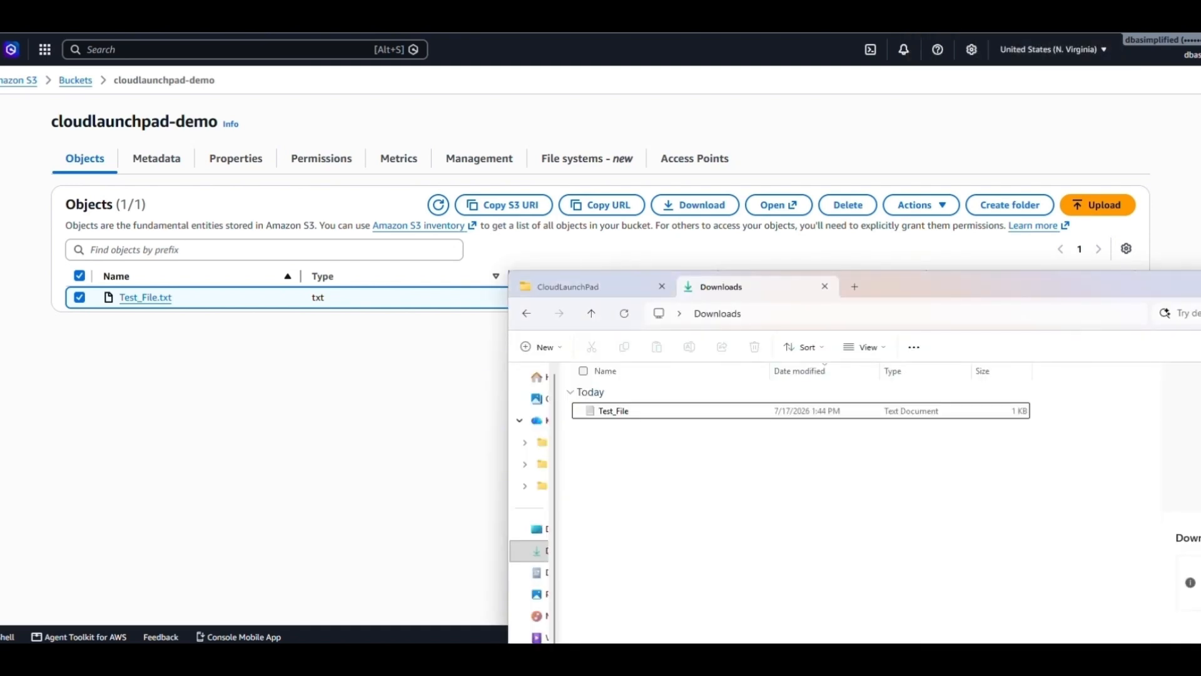
left_click(623, 416)
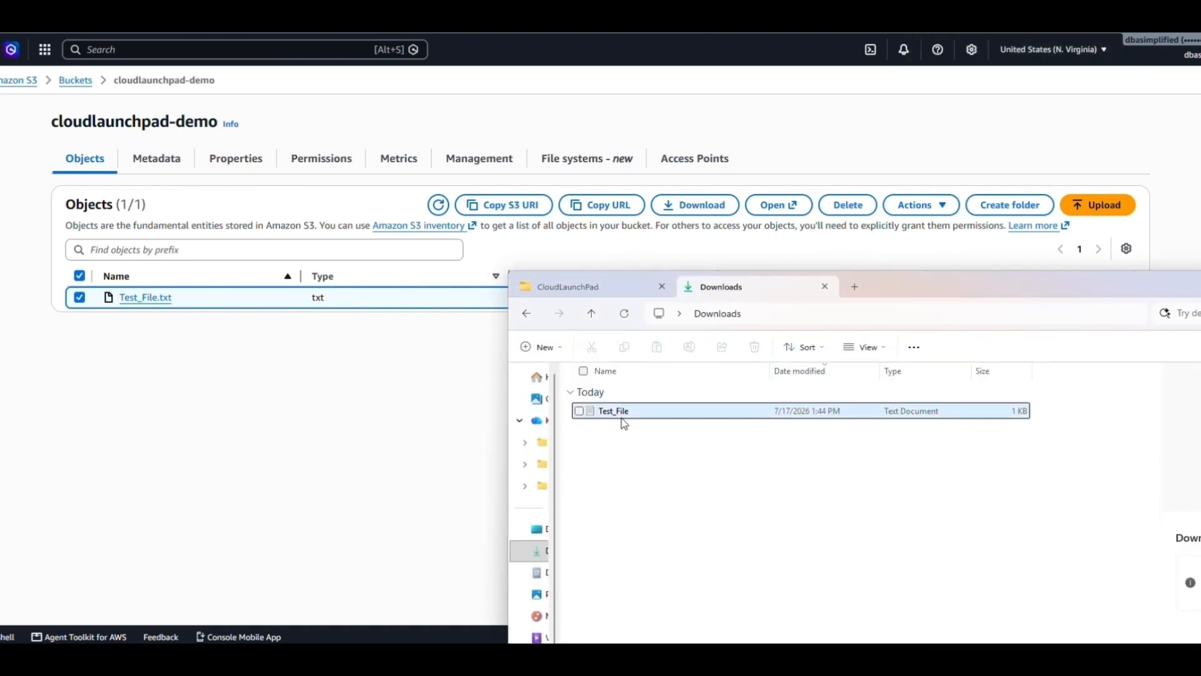